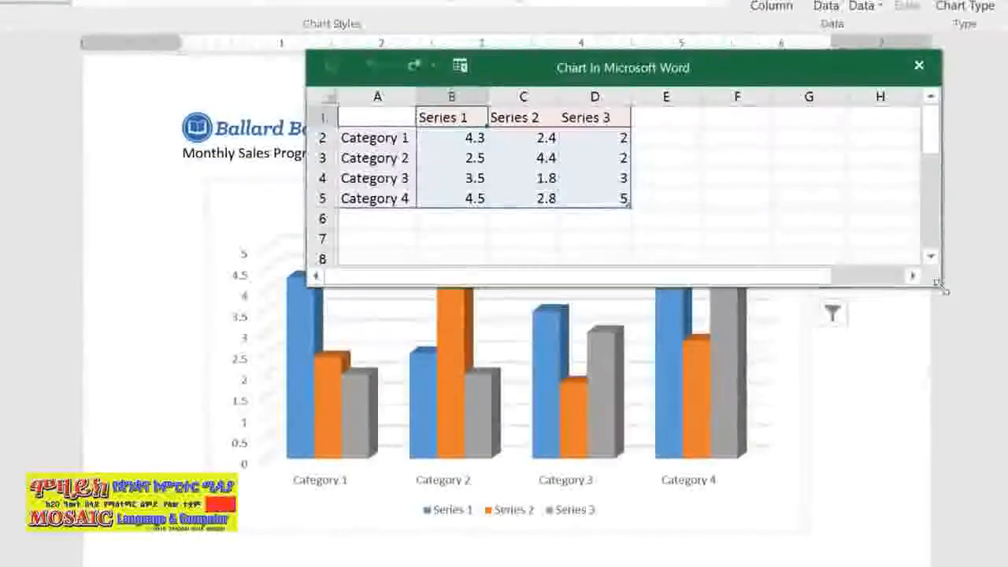
- Enter the book categories Classics, Romance, Sci-Fi Fantasy, Mystery and Young Adult in cells A2 to A6 of the chart data
{"action": "left_click", "coordinate": [405, 137]}
{"action": "type", "text": "Cla"}
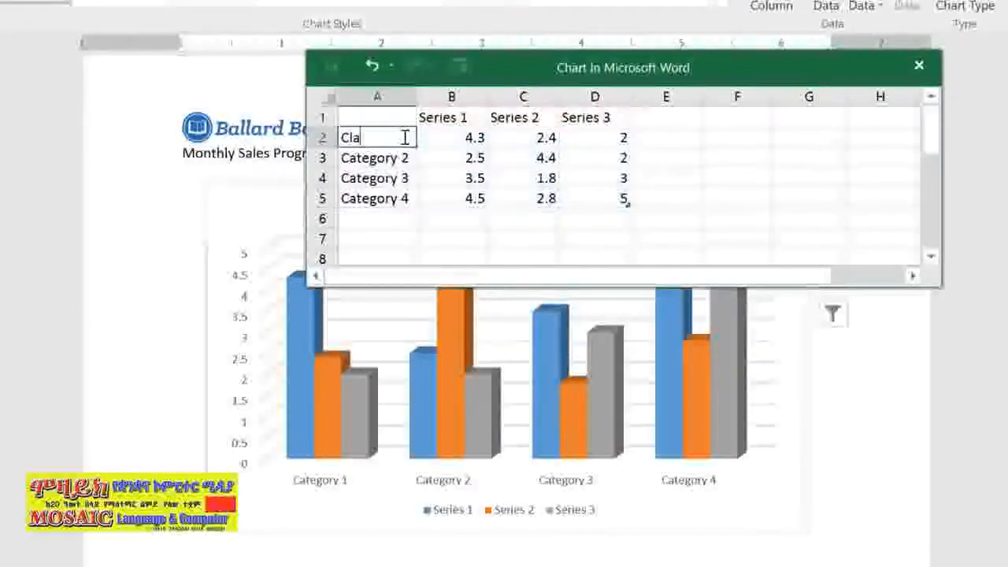
{"action": "type", "text": "ssics"}
{"action": "key", "text": "Return"}
{"action": "type", "text": "Romance"}
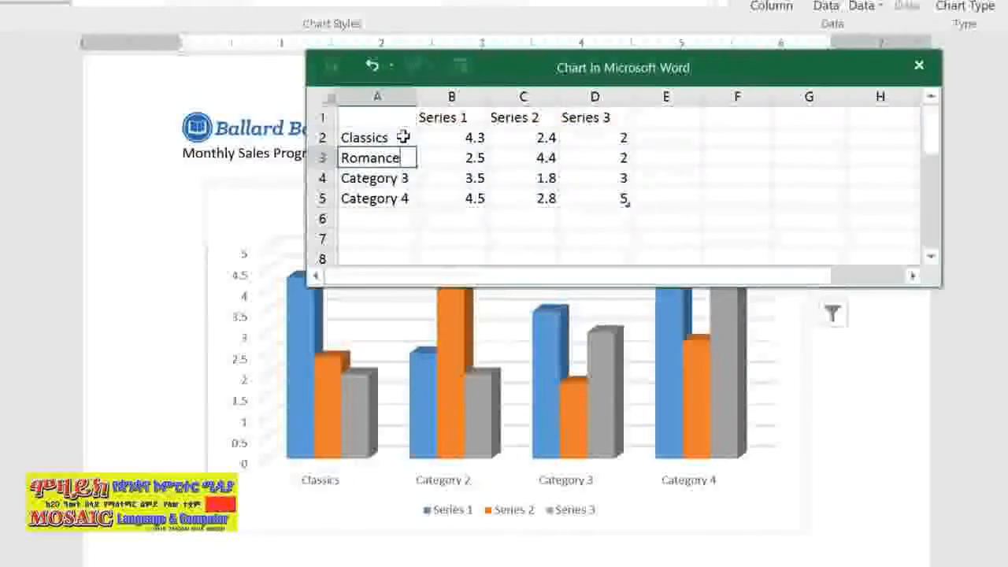
{"action": "key", "text": "Return"}
{"action": "type", "text": "Sci-Fi F"}
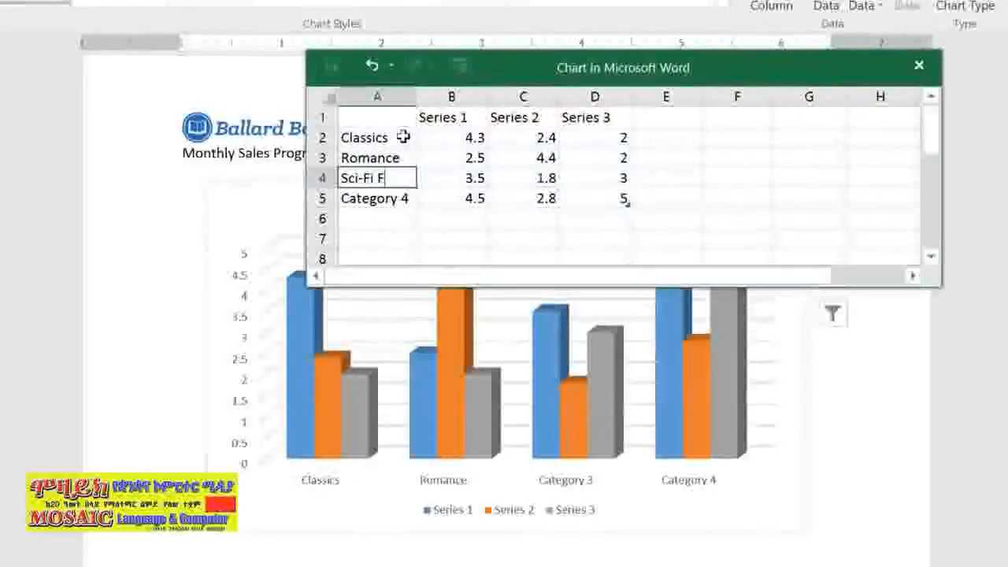
{"action": "type", "text": "antasy"}
{"action": "key", "text": "Return"}
{"action": "type", "text": "Mystery"}
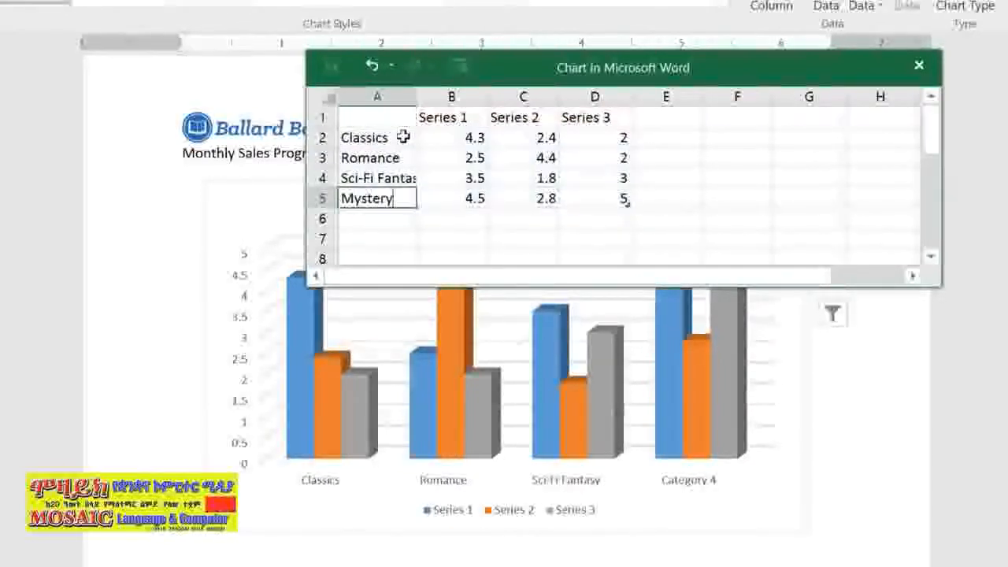
{"action": "key", "text": "Return"}
{"action": "type", "text": "Young Adul"}
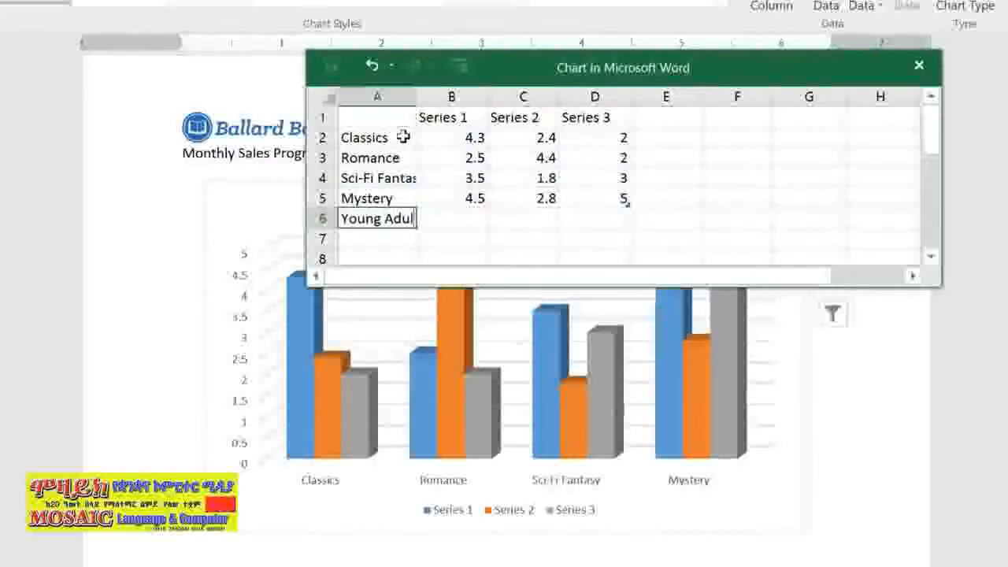
{"action": "type", "text": "t"}
{"action": "key", "text": "Return"}
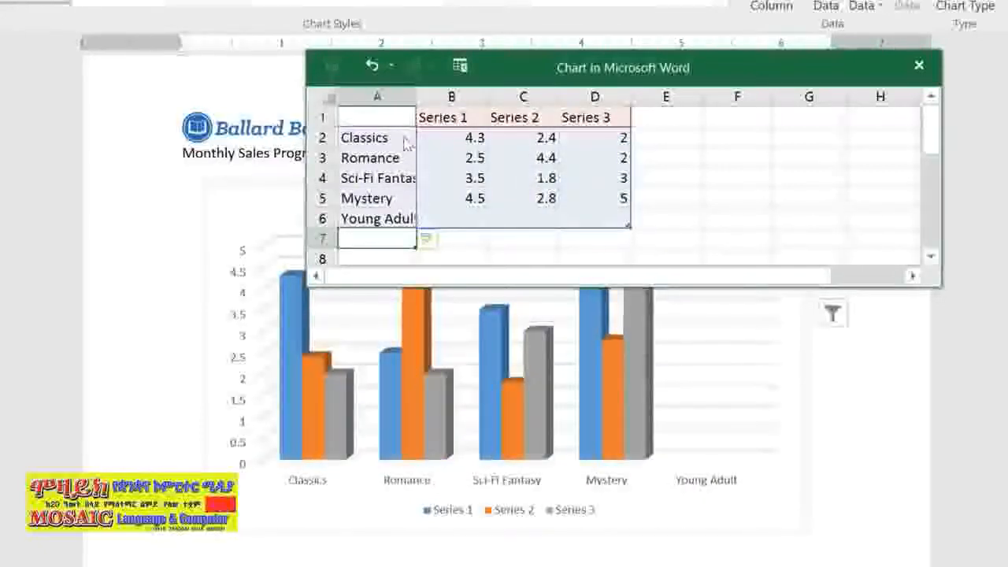
- Label the chart data columns Jan, Feb, March, April, May and June in cells B1 to G1
{"action": "left_click", "coordinate": [476, 117]}
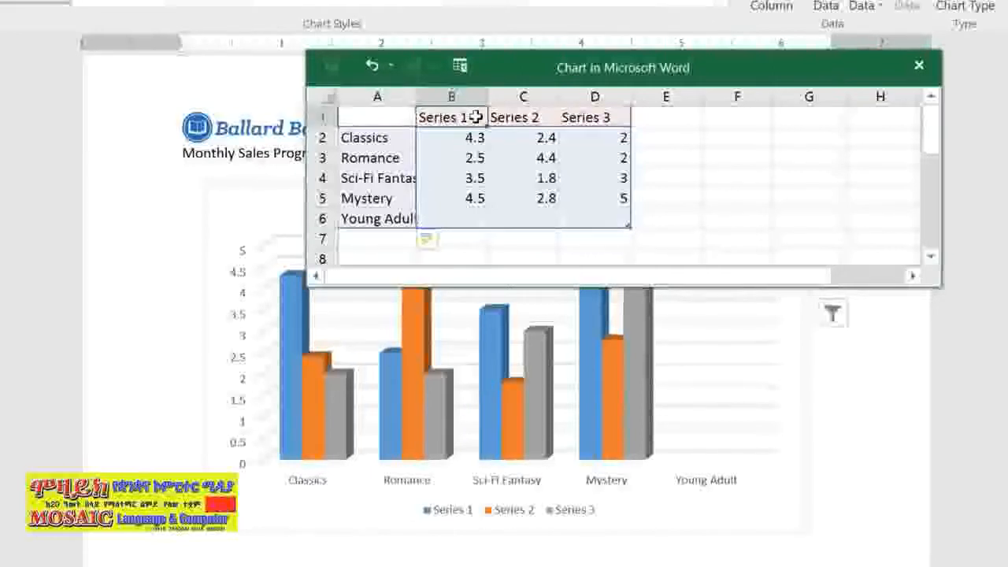
{"action": "type", "text": "Jan"}
{"action": "key", "text": "Tab"}
{"action": "type", "text": "Feb"}
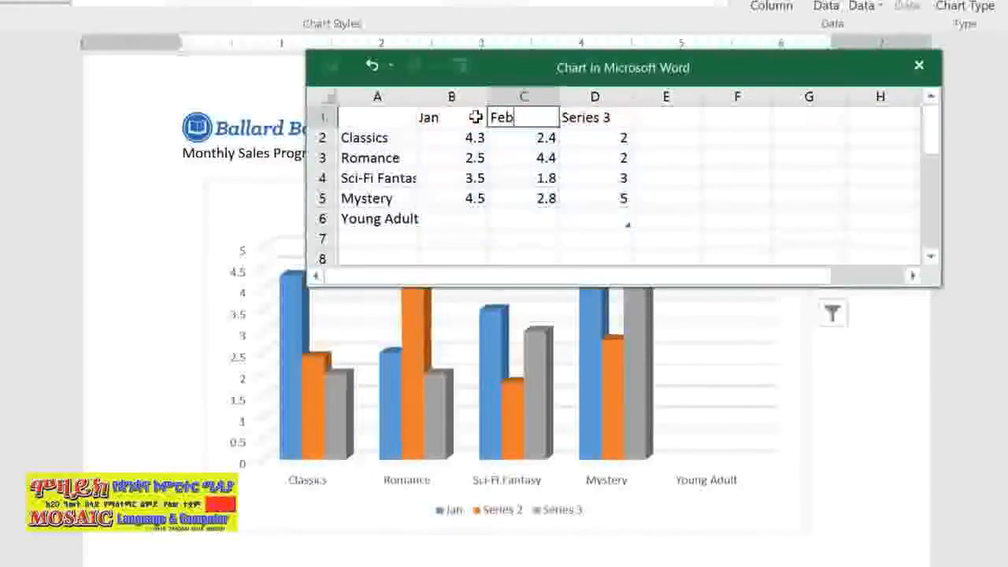
{"action": "key", "text": "Tab"}
{"action": "type", "text": "March"}
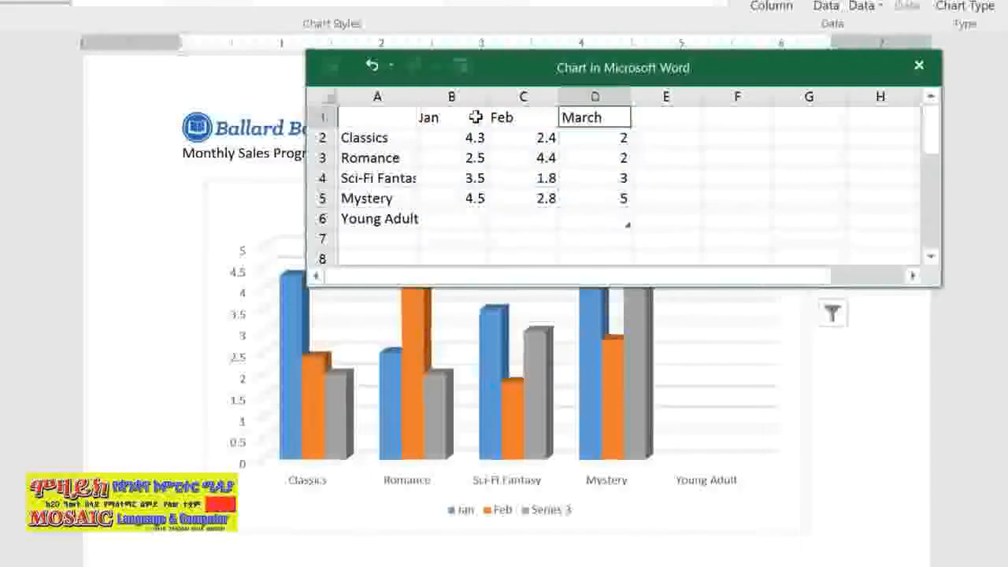
{"action": "key", "text": "Tab"}
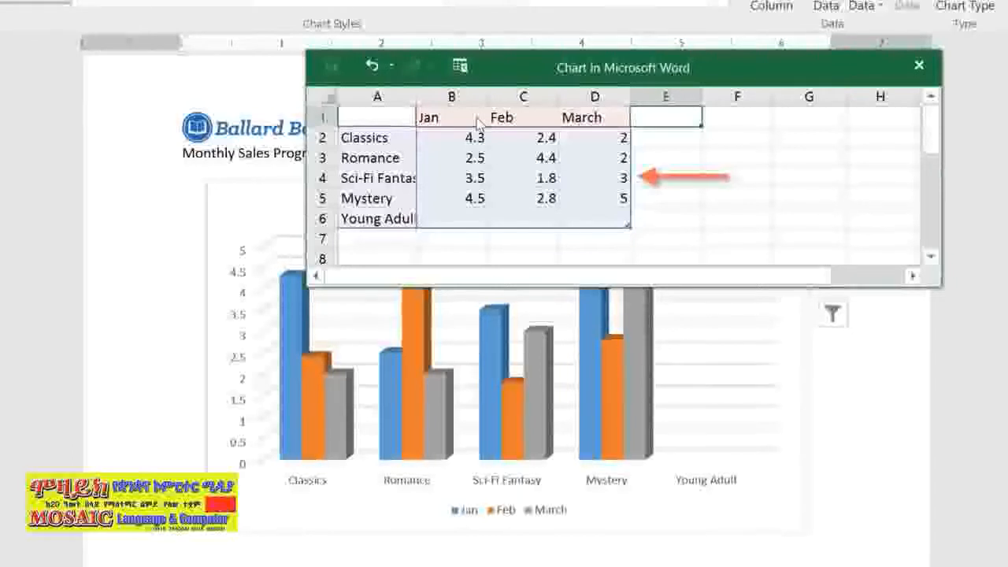
{"action": "type", "text": "April"}
{"action": "key", "text": "Tab"}
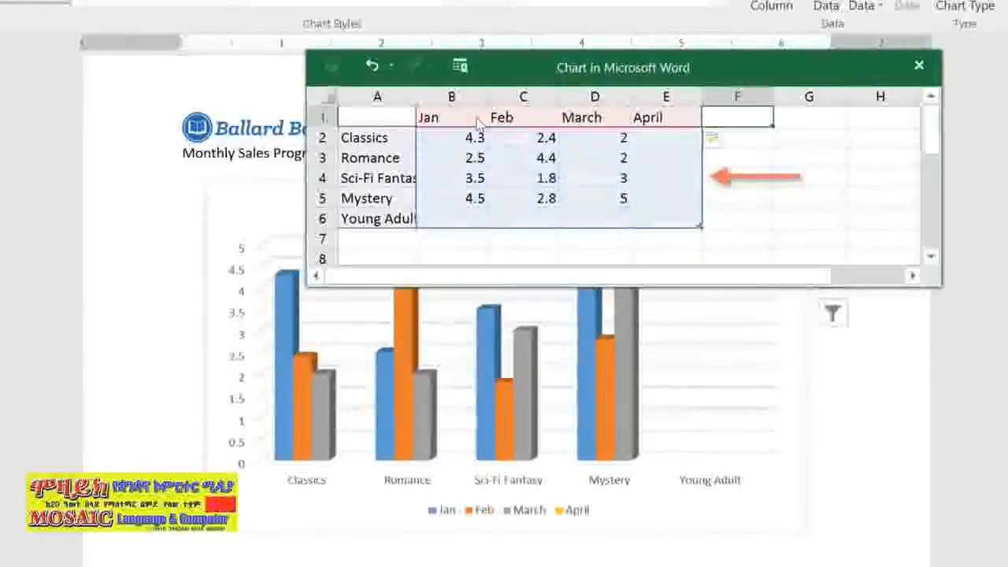
{"action": "type", "text": "May"}
{"action": "key", "text": "Tab"}
{"action": "type", "text": "June"}
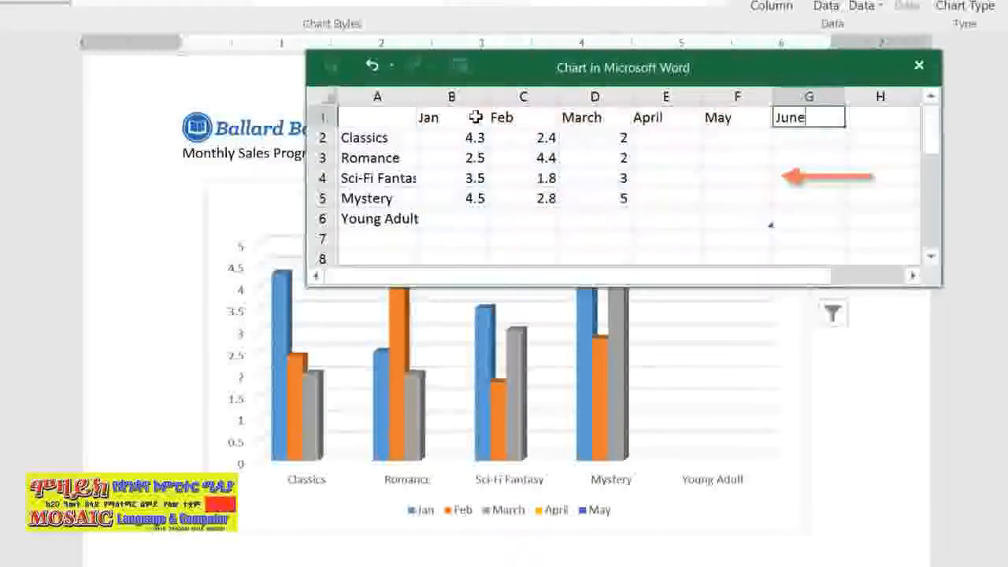
{"action": "key", "text": "Tab"}
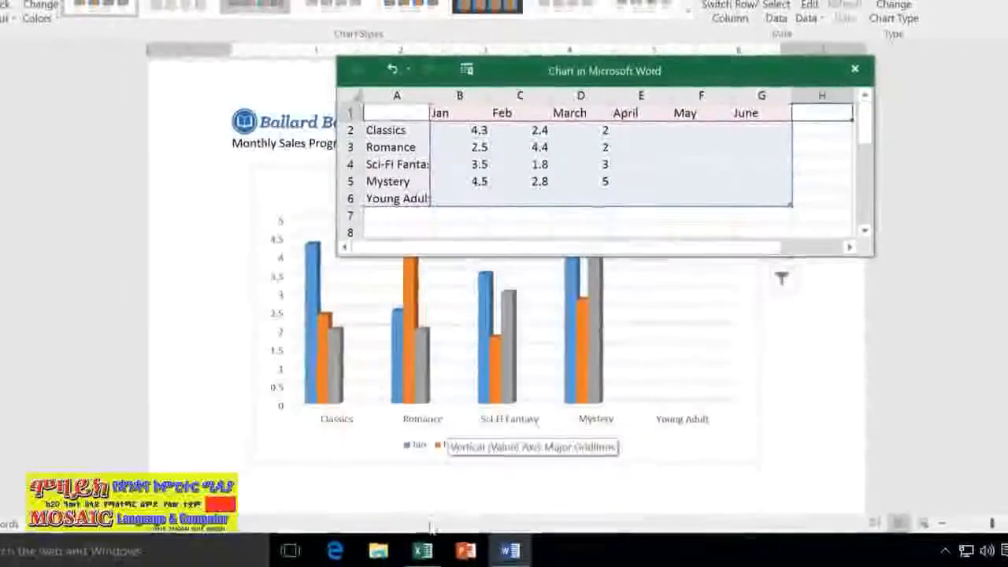
- Switch to the Book Sales workbook in Excel and copy the sales figures in B2:G6
{"action": "left_click", "coordinate": [424, 551]}
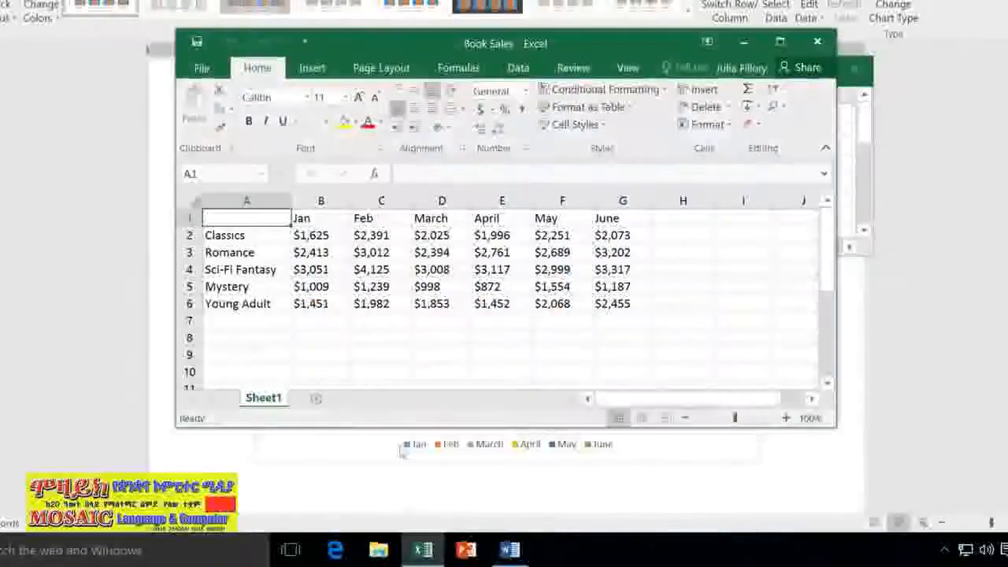
{"action": "left_click_drag", "start_coordinate": [338, 234], "coordinate": [627, 305]}
{"action": "key", "text": "ctrl+c"}
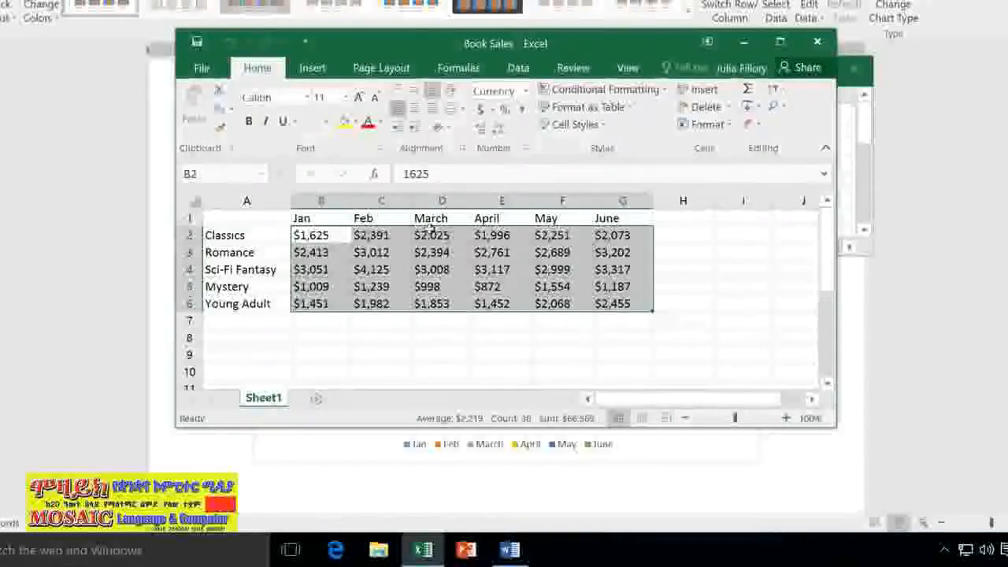
{"action": "left_click", "coordinate": [220, 109]}
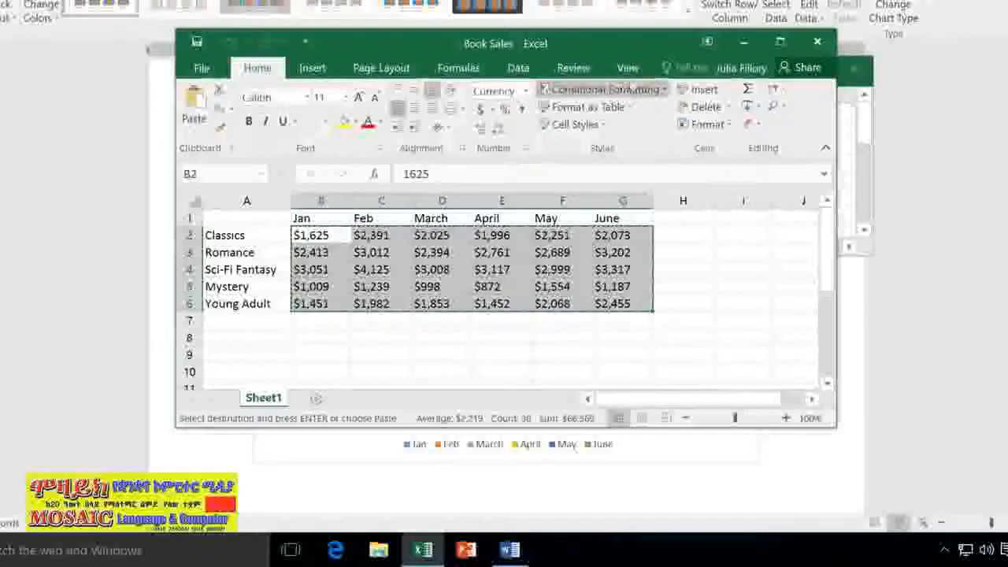
- Return to the Word chart data, paste the copied sales figures over B2:G6 and close the data sheet
{"action": "left_click", "coordinate": [747, 44]}
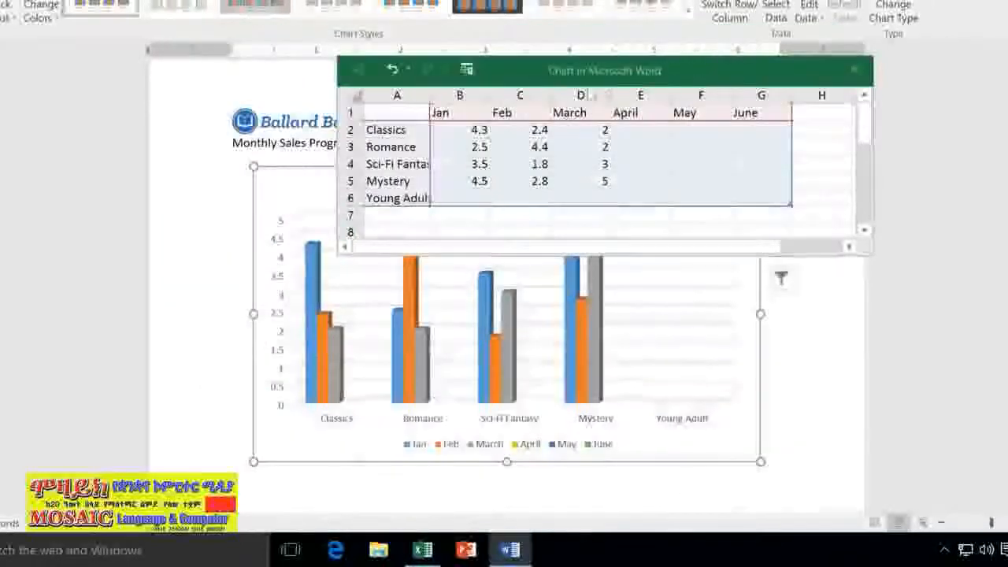
{"action": "left_click_drag", "start_coordinate": [461, 128], "coordinate": [754, 195]}
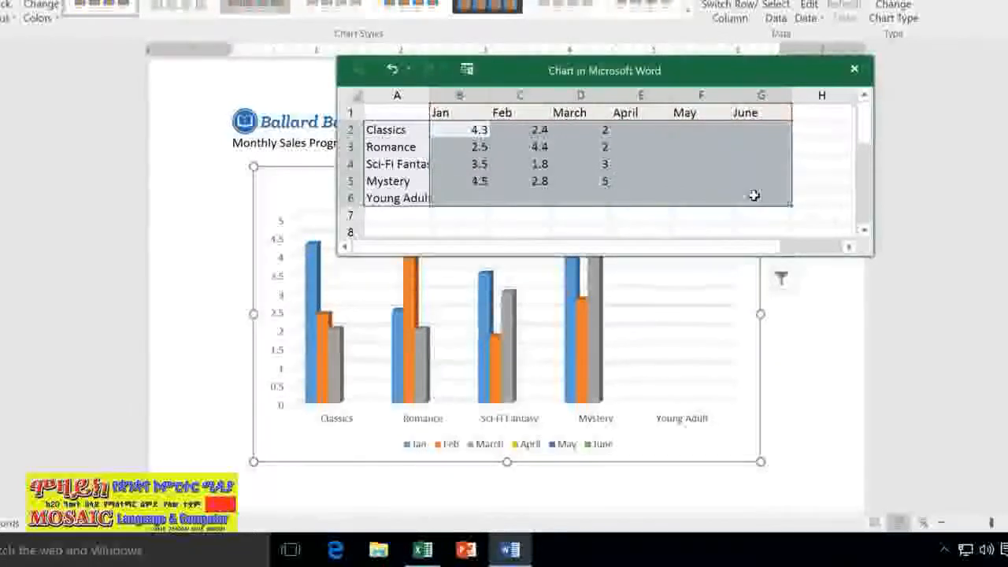
{"action": "key", "text": "ctrl+v"}
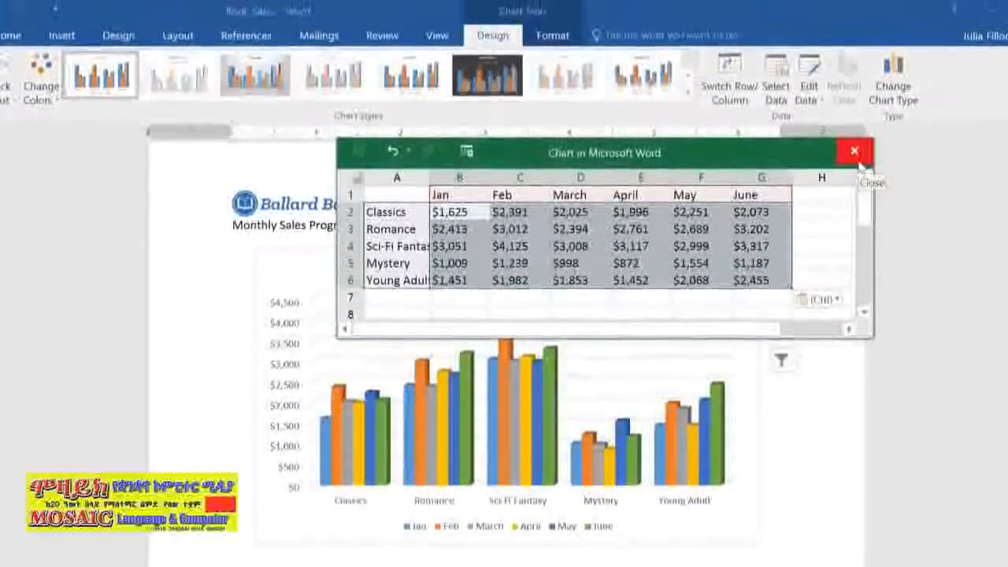
{"action": "left_click", "coordinate": [858, 156]}
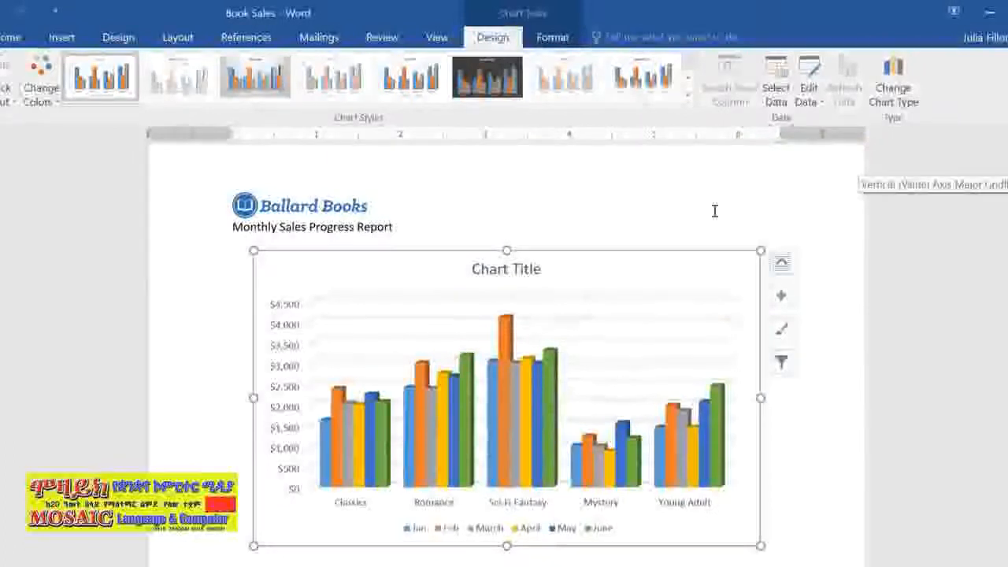
- Replace the chart's placeholder title with "Book Sales"
{"action": "left_click", "coordinate": [505, 267]}
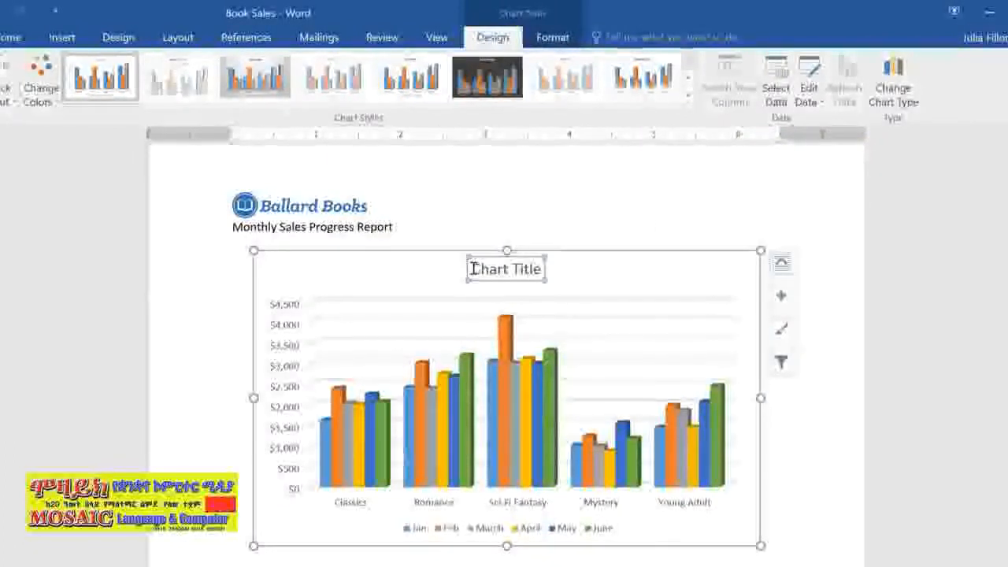
{"action": "left_click_drag", "start_coordinate": [473, 268], "coordinate": [556, 271]}
{"action": "type", "text": "Book Sales"}
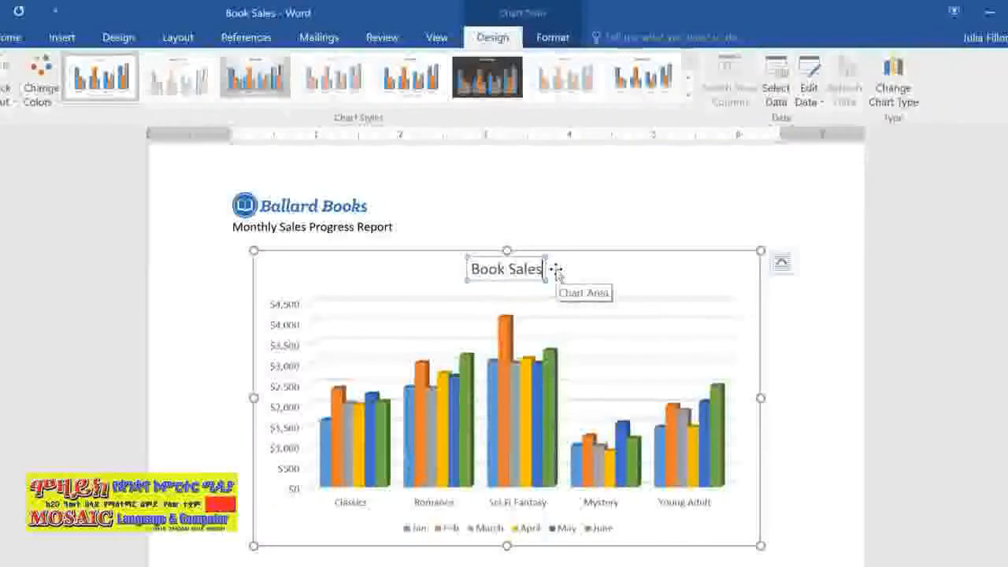
{"action": "key", "text": "Escape"}
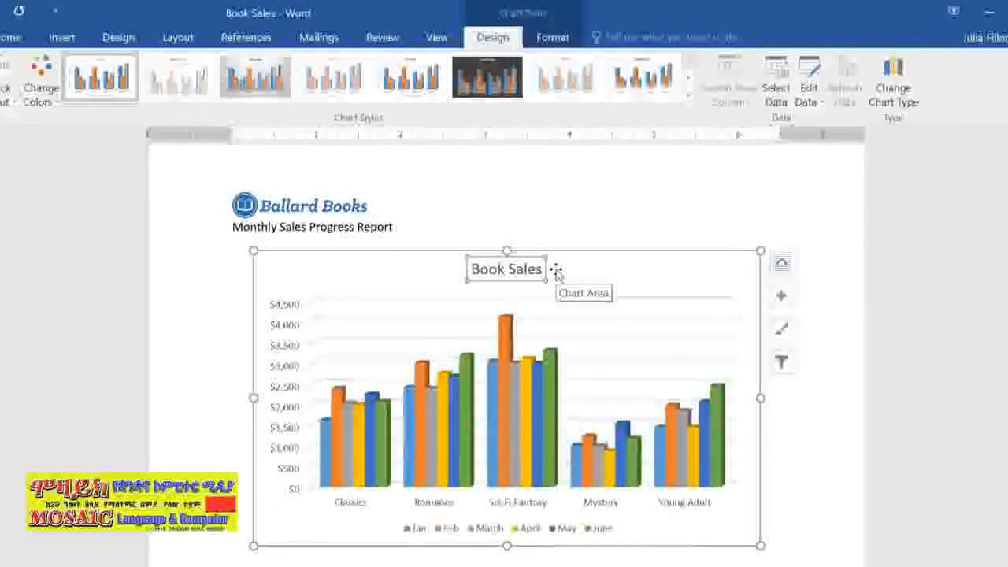
- Open the chart's data for editing, switch its rows and columns, and close the data sheet
{"action": "left_click", "coordinate": [813, 76]}
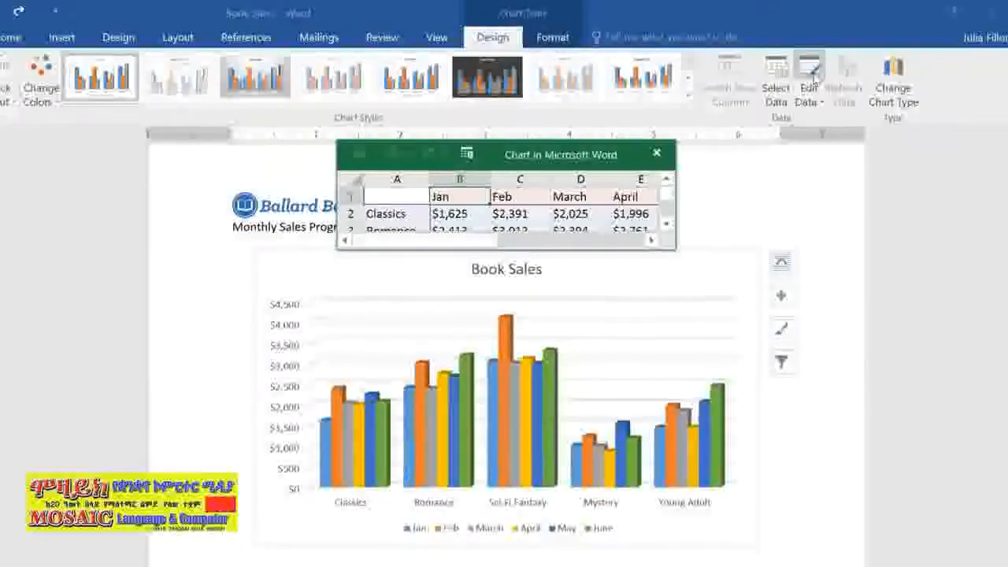
{"action": "left_click", "coordinate": [721, 272]}
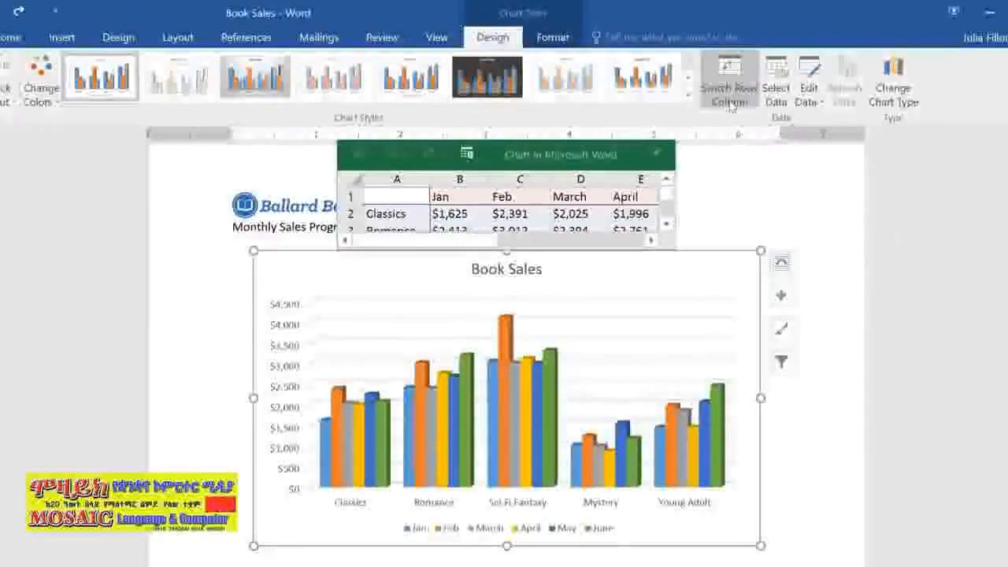
{"action": "left_click", "coordinate": [730, 95]}
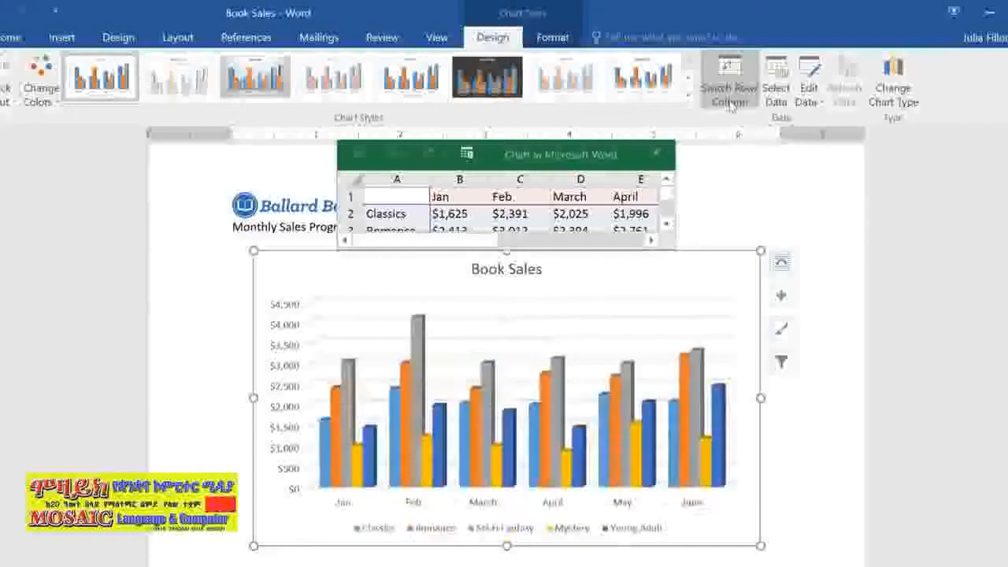
{"action": "left_click", "coordinate": [660, 155]}
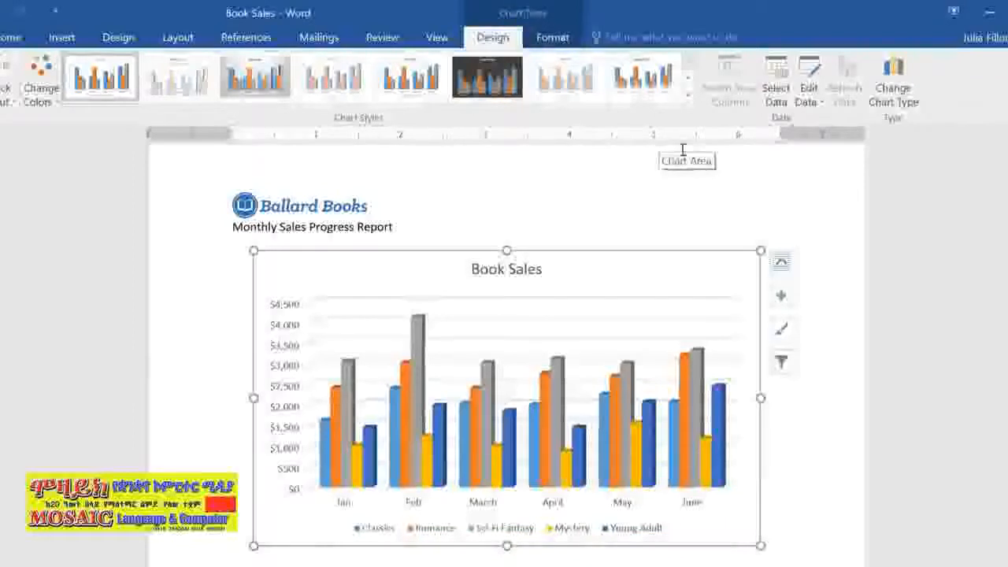
- Change the chart type from 3-D Clustered Column to Line
{"action": "left_click", "coordinate": [892, 93]}
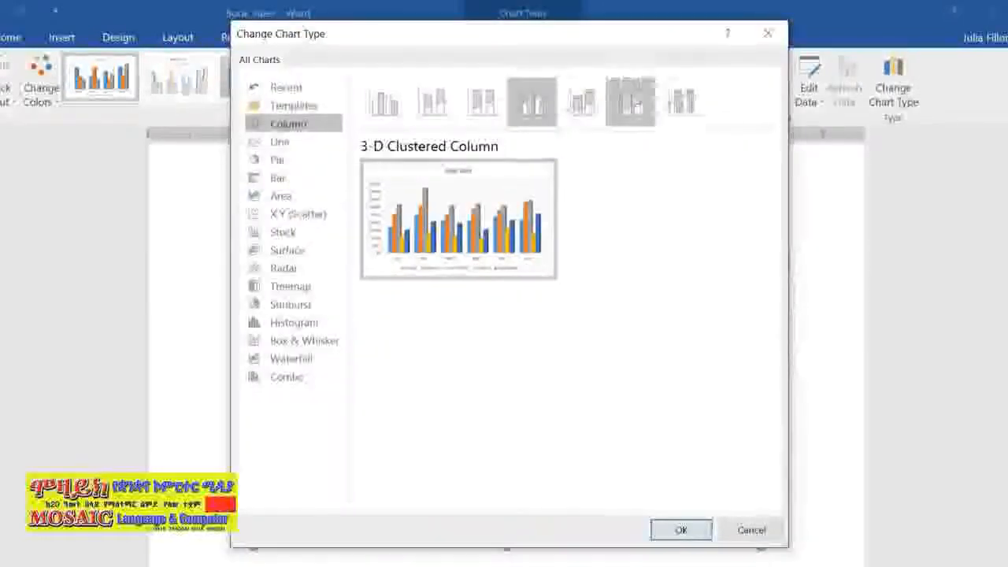
{"action": "left_click", "coordinate": [279, 143]}
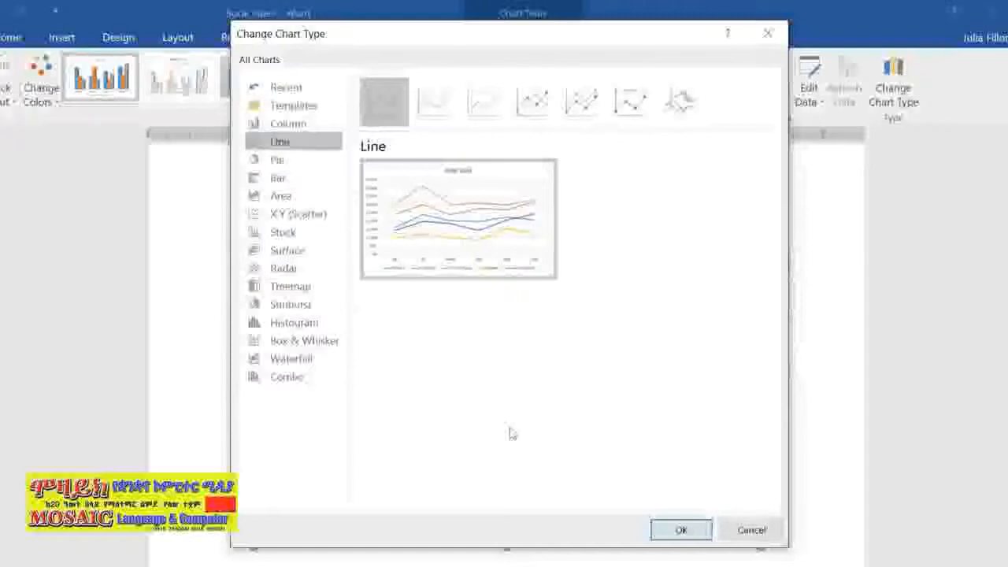
{"action": "left_click", "coordinate": [672, 530]}
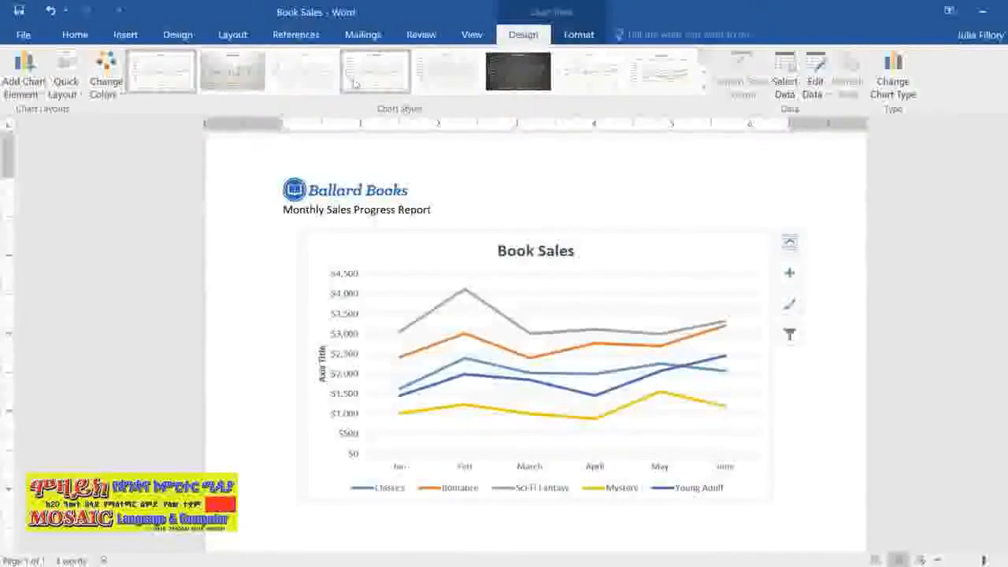
- Apply the dark-background chart style and the Layout 9 quick layout to the line chart
{"action": "left_click", "coordinate": [496, 81]}
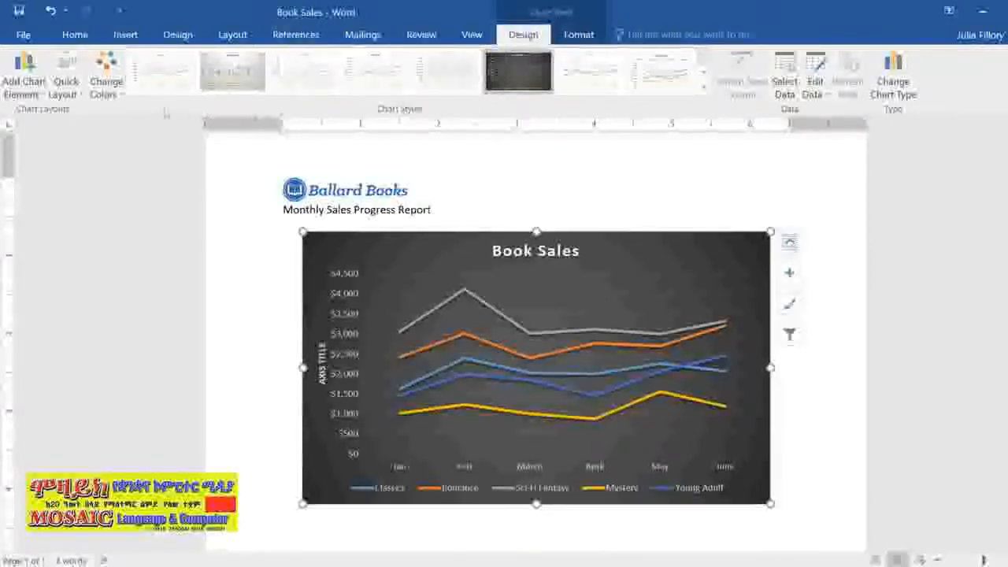
{"action": "left_click", "coordinate": [63, 93]}
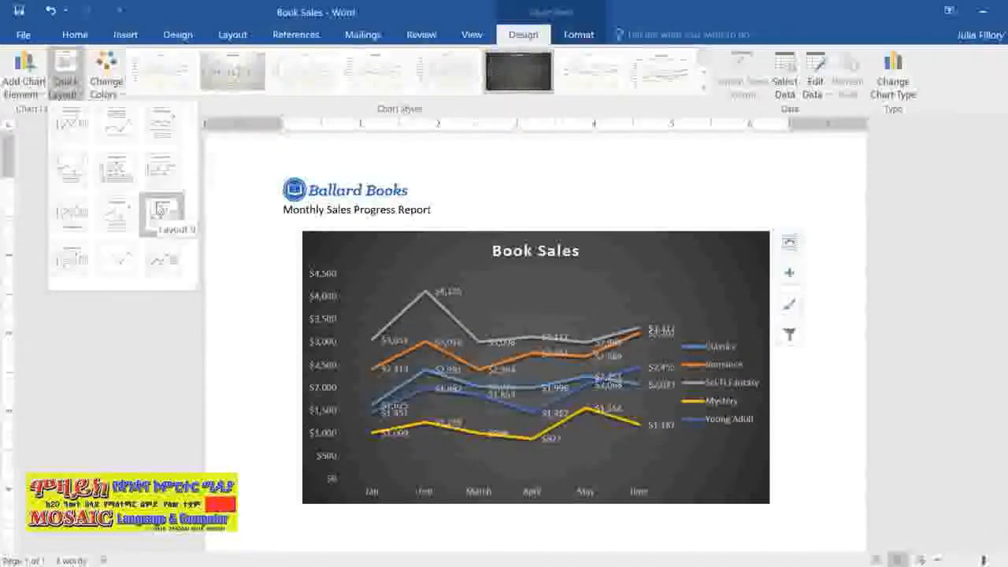
{"action": "left_click", "coordinate": [160, 209]}
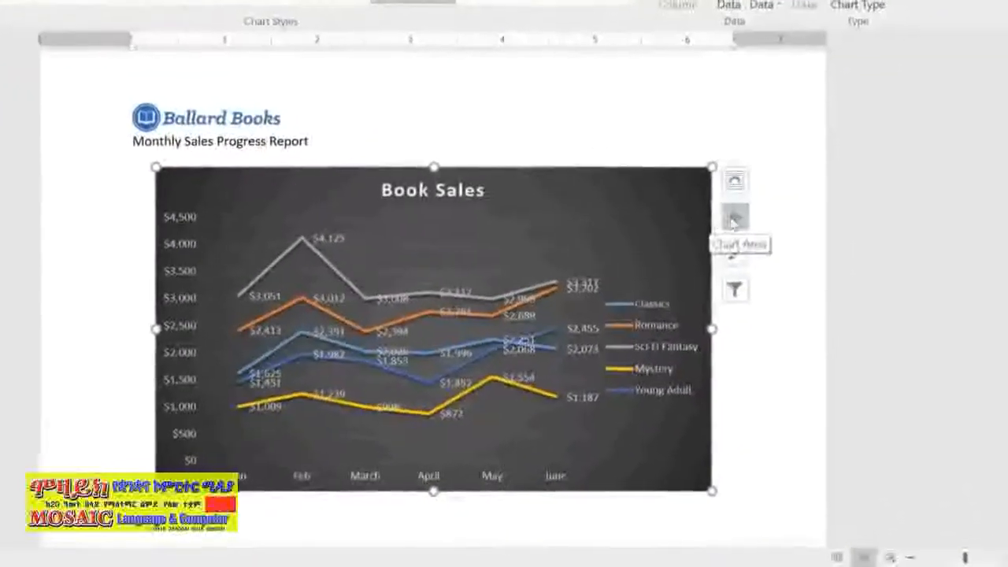
- Replace the chart's data labels with a data table and place the legend at the bottom of the chart
{"action": "left_click", "coordinate": [727, 211]}
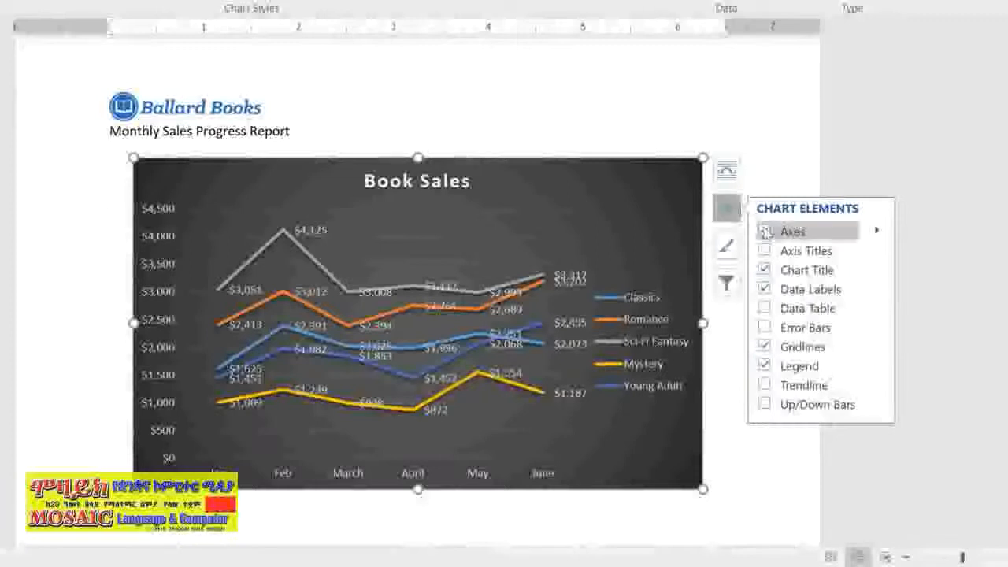
{"action": "left_click", "coordinate": [765, 308]}
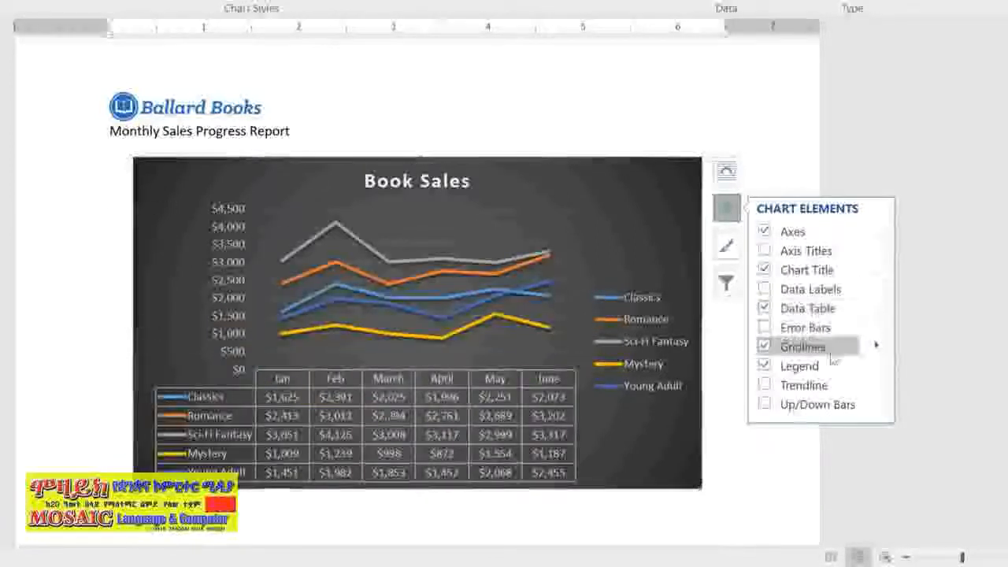
{"action": "left_click", "coordinate": [876, 365]}
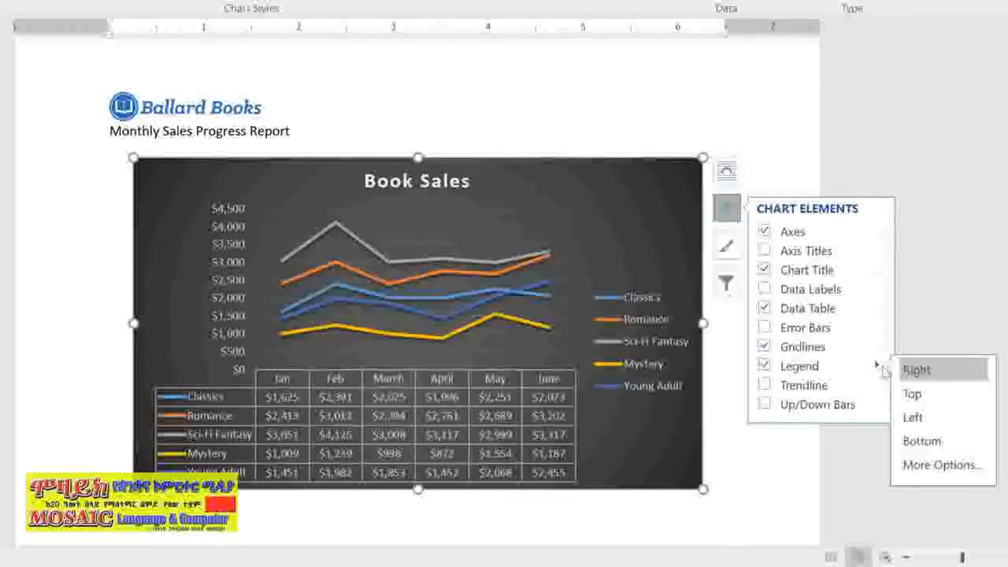
{"action": "left_click", "coordinate": [932, 442]}
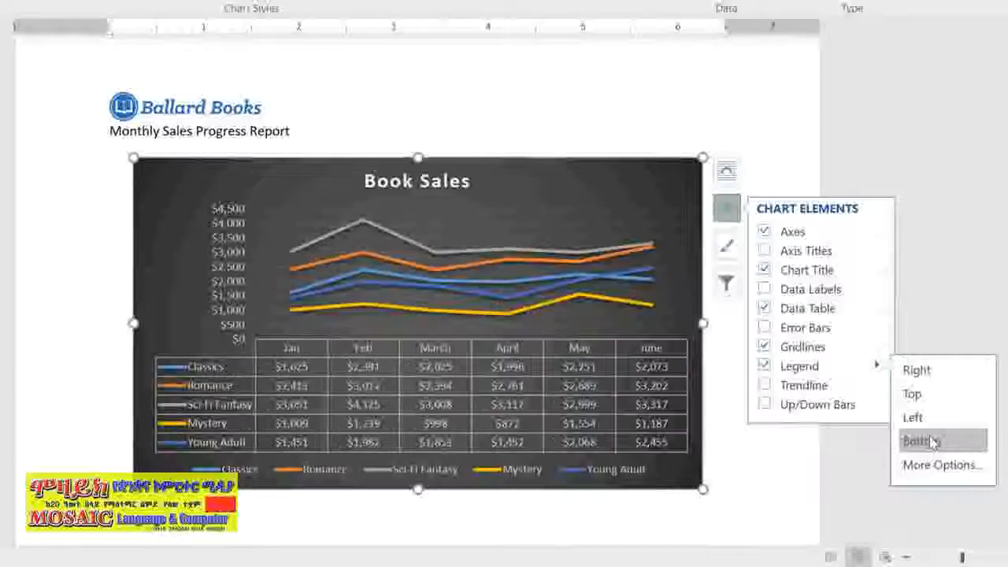
{"action": "left_click", "coordinate": [932, 440]}
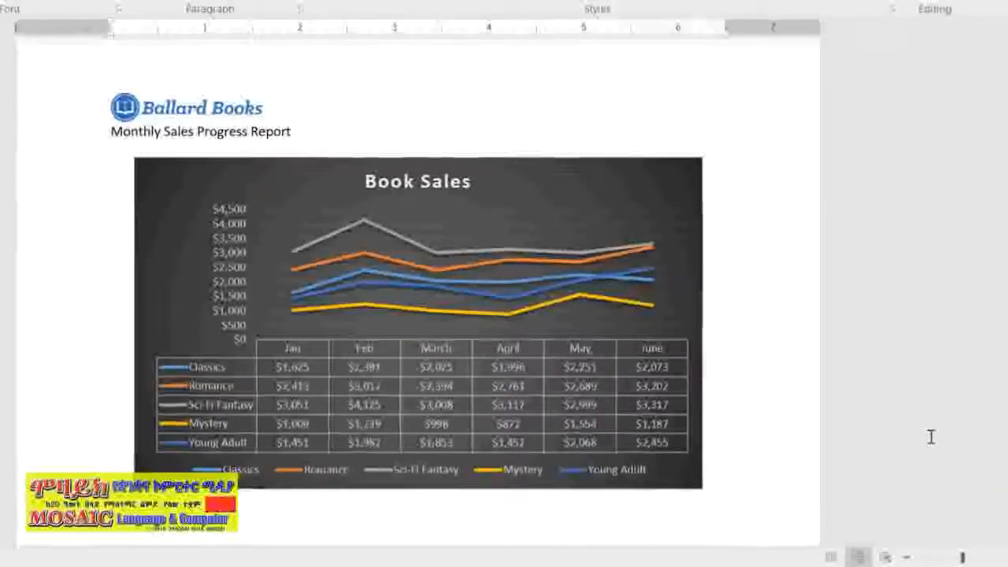